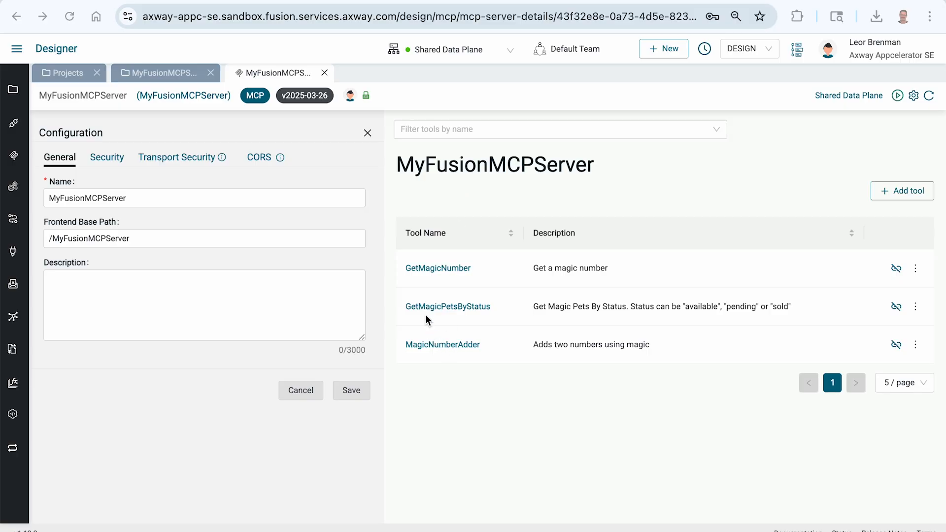
Review the MyFusionMCPServer tool list and its inbound security settings in the server configuration
{"action": "double_click", "coordinate": [436, 306]}
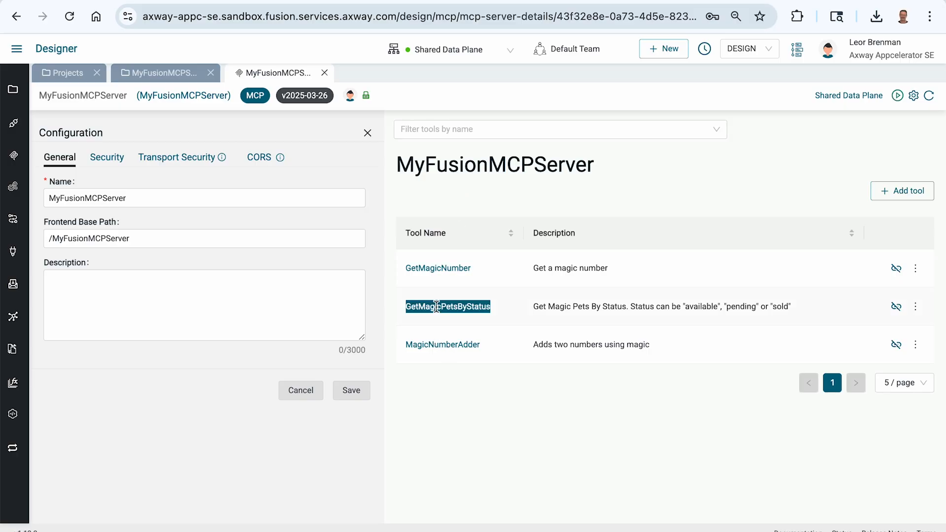
{"action": "left_click", "coordinate": [492, 427]}
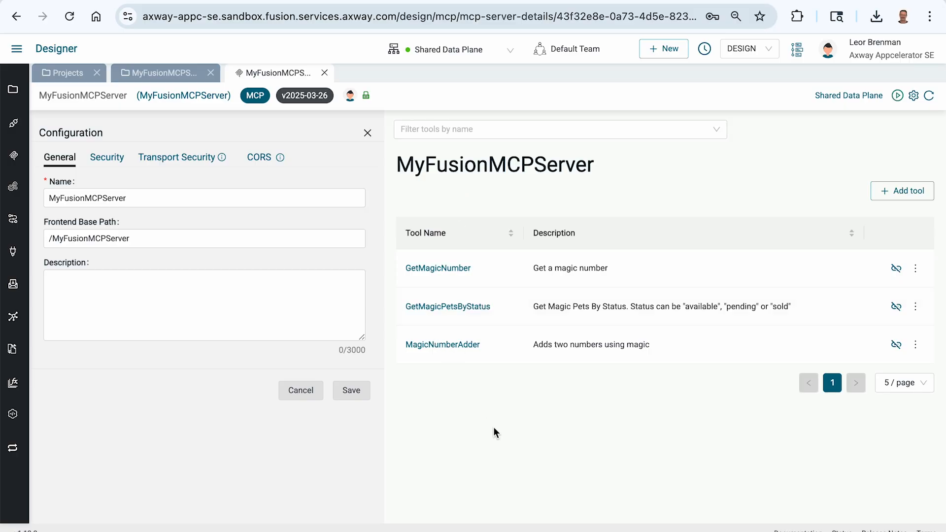
{"action": "double_click", "coordinate": [472, 164]}
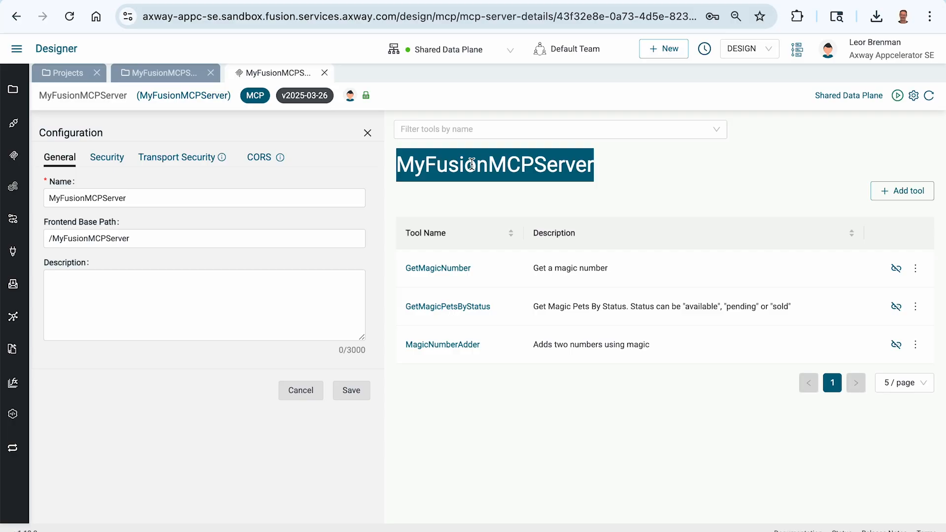
{"action": "left_click", "coordinate": [101, 157]}
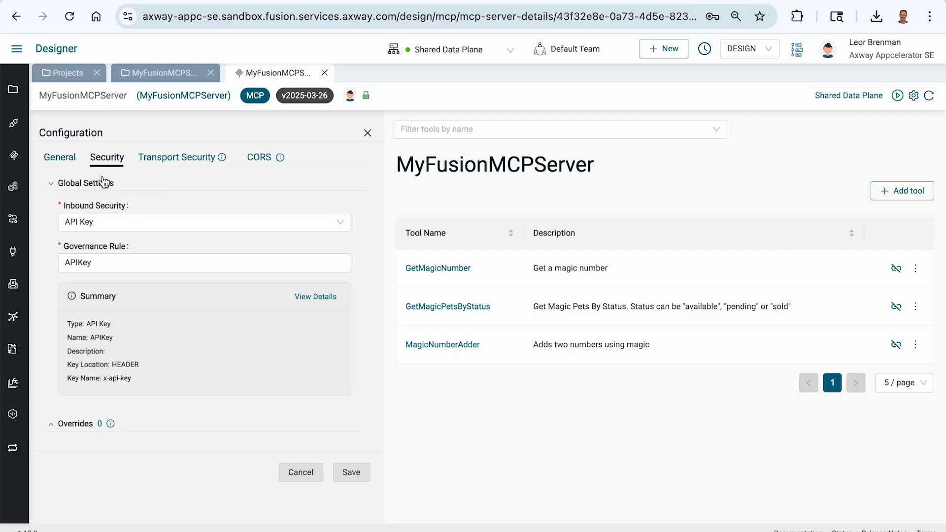
{"action": "left_click", "coordinate": [61, 160]}
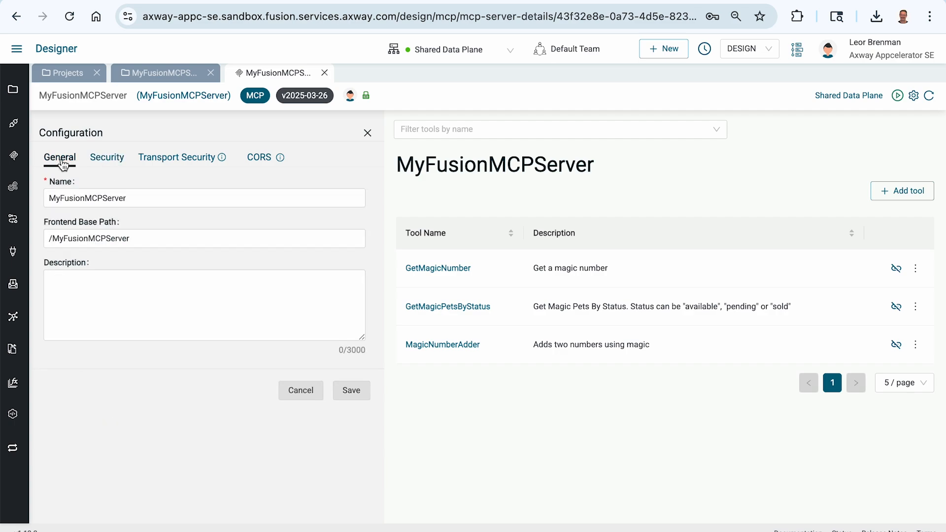
Switch to Postman, reconnect to the MyFusionMCPServer endpoint, and enlarge the area showing its tools
{"action": "key", "text": "super+Tab"}
{"action": "key", "text": "super+Tab"}
{"action": "key", "text": "super+Tab"}
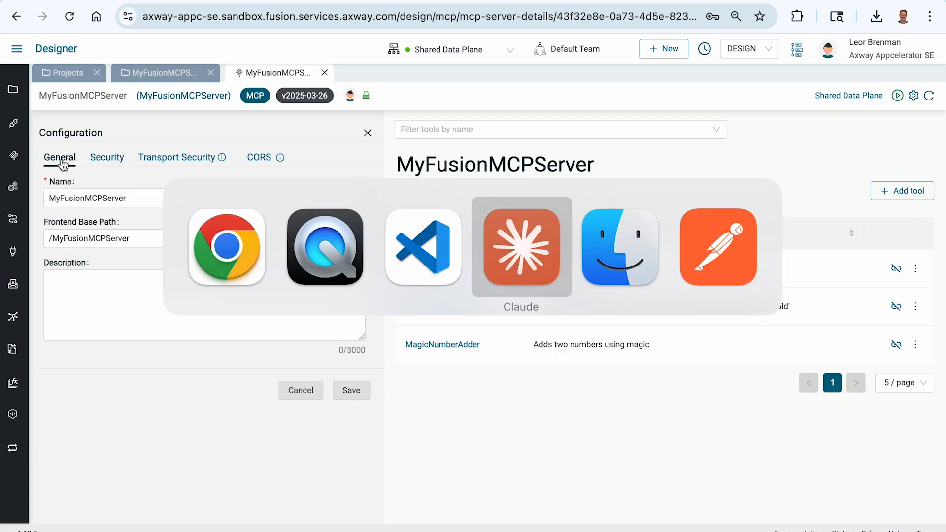
{"action": "key", "text": "super+Tab"}
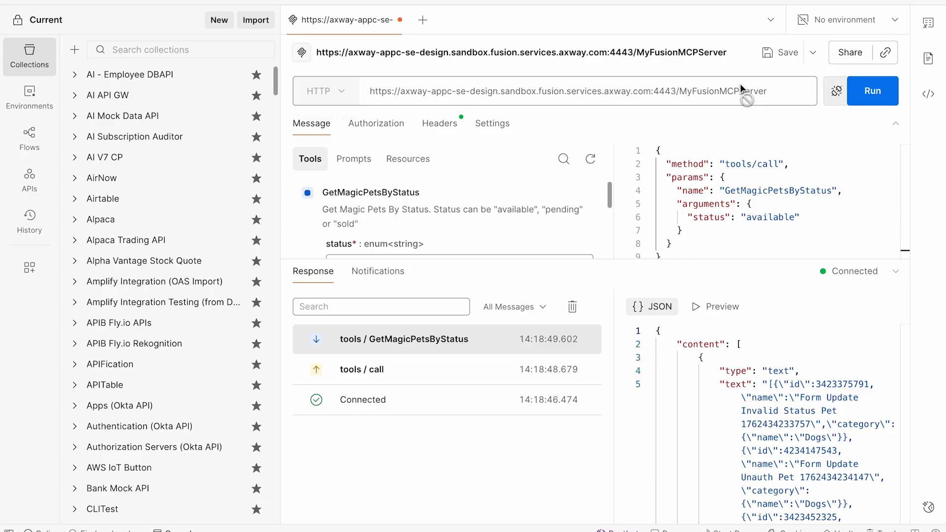
{"action": "left_click", "coordinate": [835, 94]}
{"action": "left_click", "coordinate": [869, 94]}
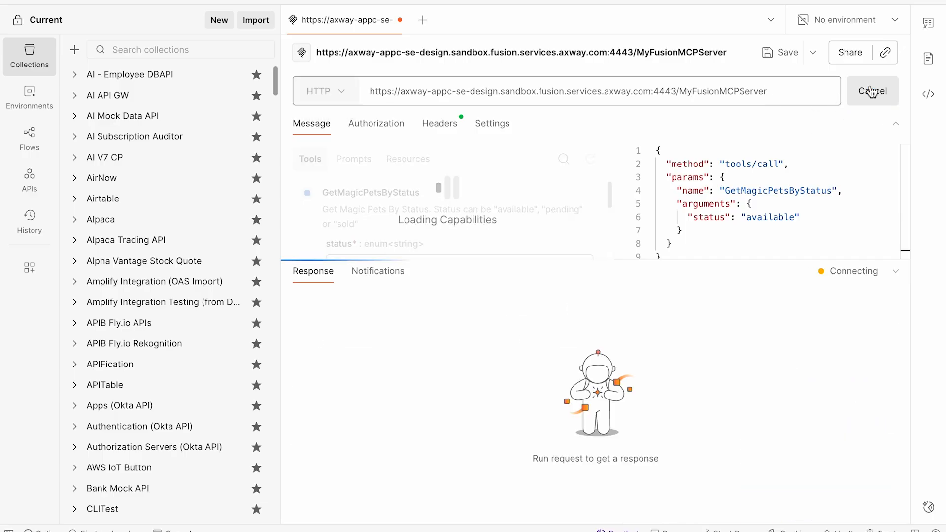
{"action": "left_click_drag", "start_coordinate": [449, 260], "coordinate": [455, 361]}
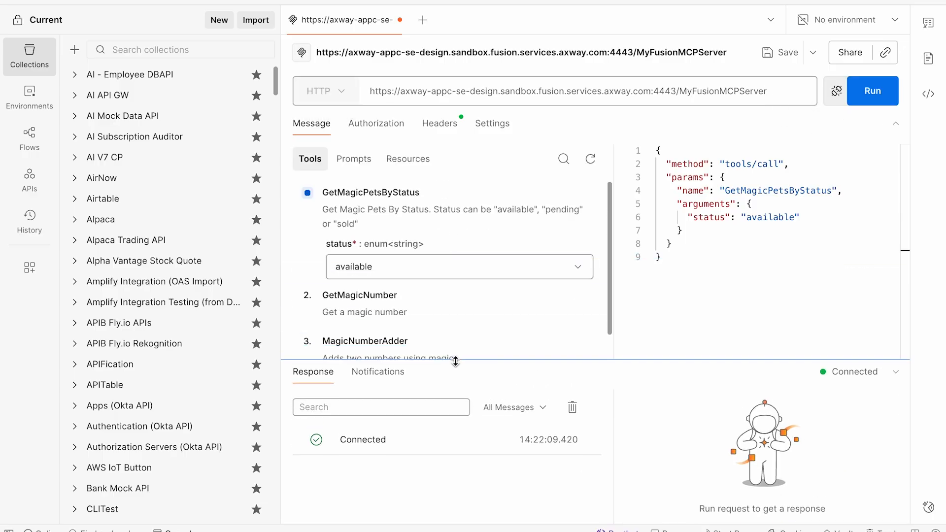
Run the GetMagicPetsByStatus tool with status "available" and look through the JSON response
{"action": "left_click", "coordinate": [384, 194]}
{"action": "left_click", "coordinate": [870, 92]}
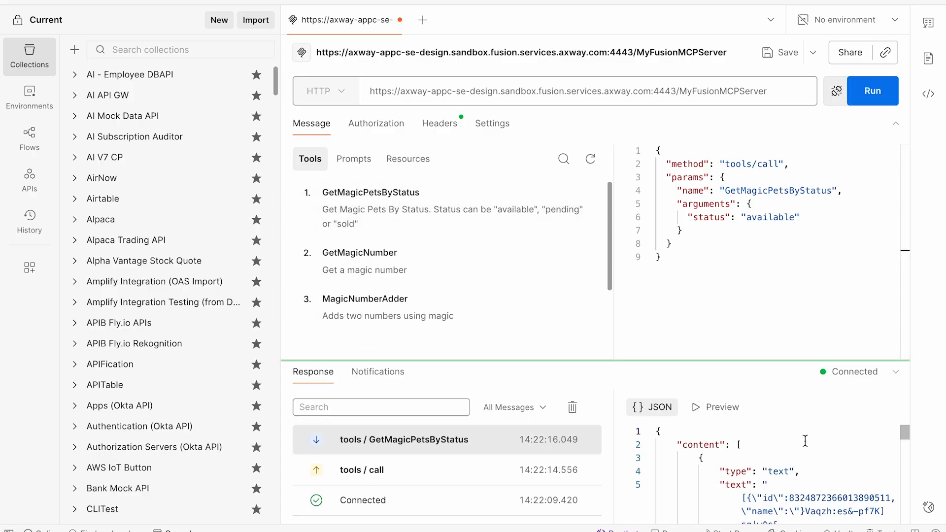
{"action": "scroll", "coordinate": [805, 442], "scroll_direction": "down", "scroll_amount": 5}
{"action": "scroll", "coordinate": [804, 443], "scroll_direction": "down", "scroll_amount": 5}
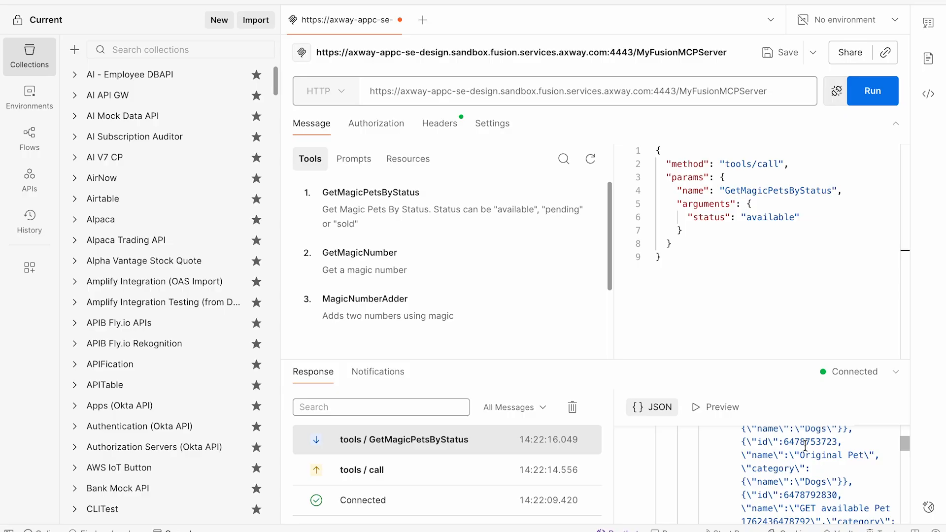
Switch to Claude and open the Developer settings for local MCP servers
{"action": "key", "text": "super+Tab"}
{"action": "key", "text": "super+Tab"}
{"action": "key", "text": "super+Tab"}
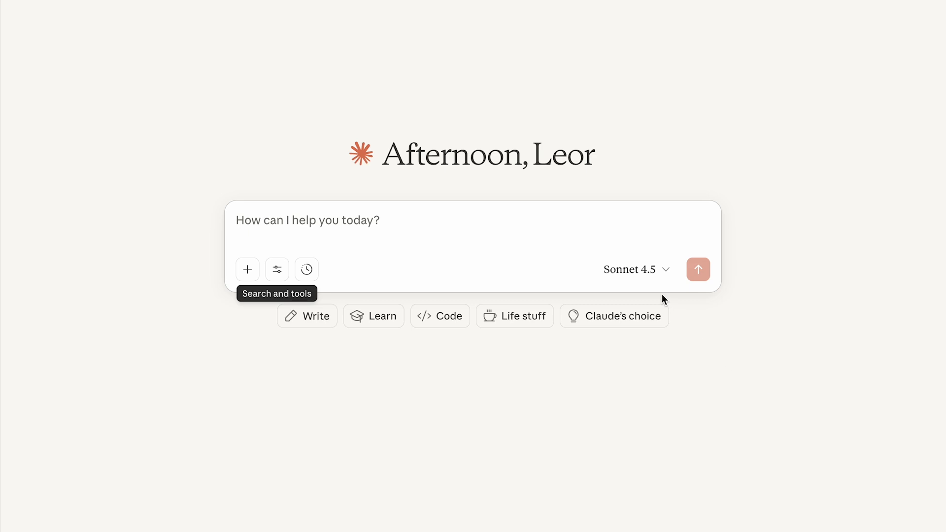
{"action": "left_click", "coordinate": [97, 0]}
{"action": "mouse_move", "coordinate": [52, 0]}
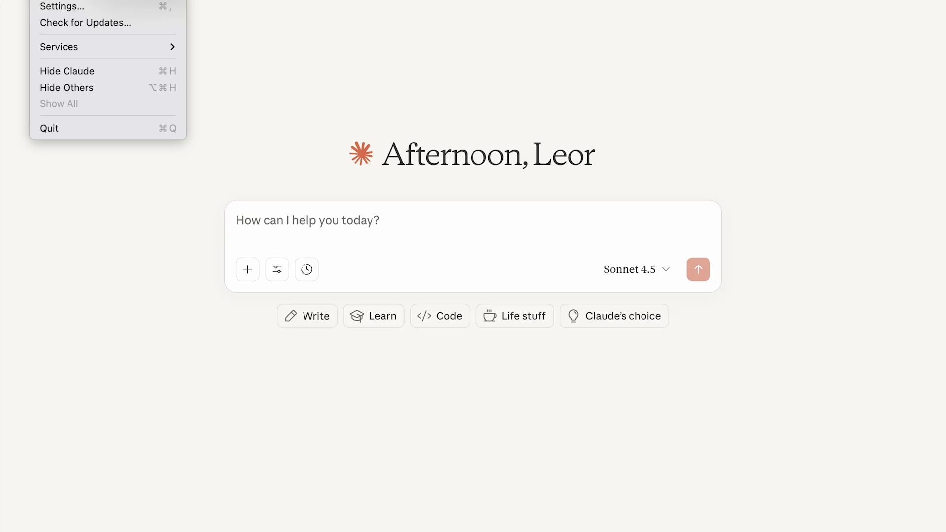
{"action": "left_click", "coordinate": [63, 7]}
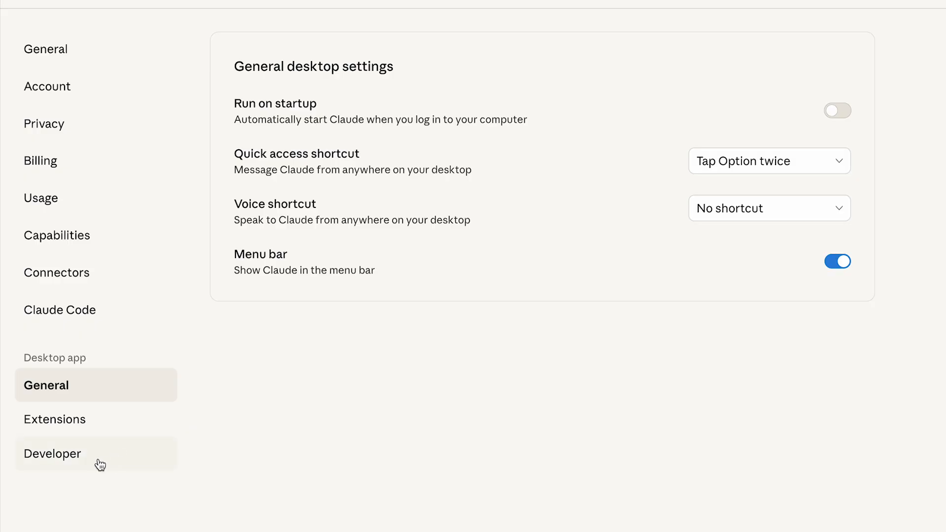
{"action": "left_click", "coordinate": [81, 463]}
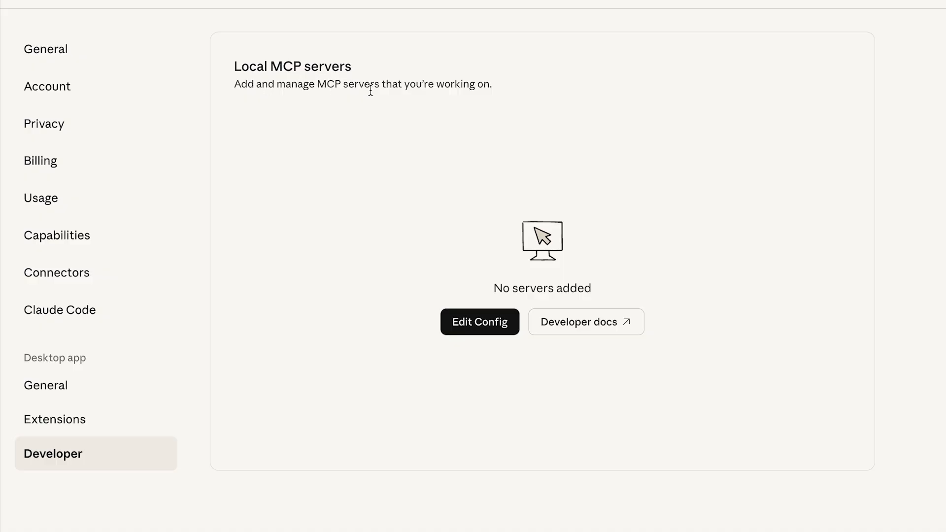
Open claude_desktop_config.json from Claude's local MCP server settings and paste the copied MyFusionMCPServer JSON configuration, including the API key
{"action": "left_click", "coordinate": [491, 328]}
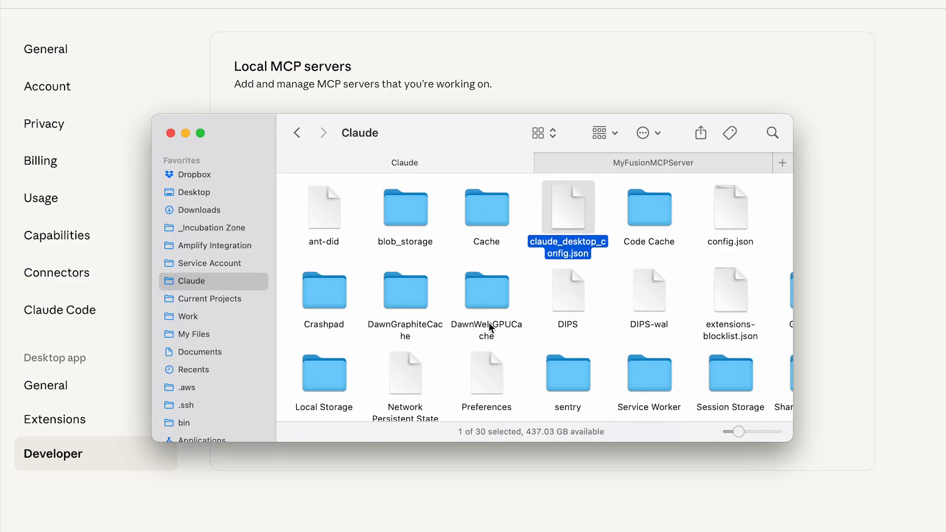
{"action": "double_click", "coordinate": [569, 209]}
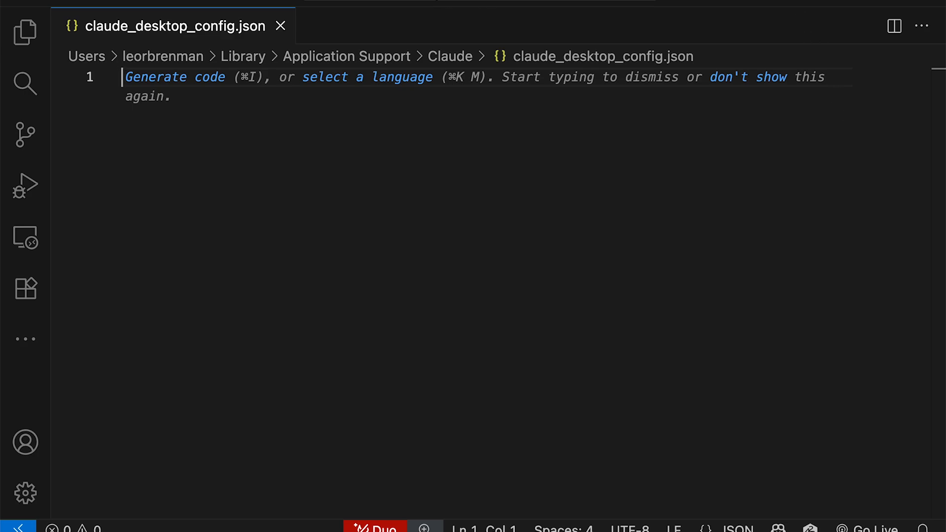
{"action": "left_click", "coordinate": [685, 0]}
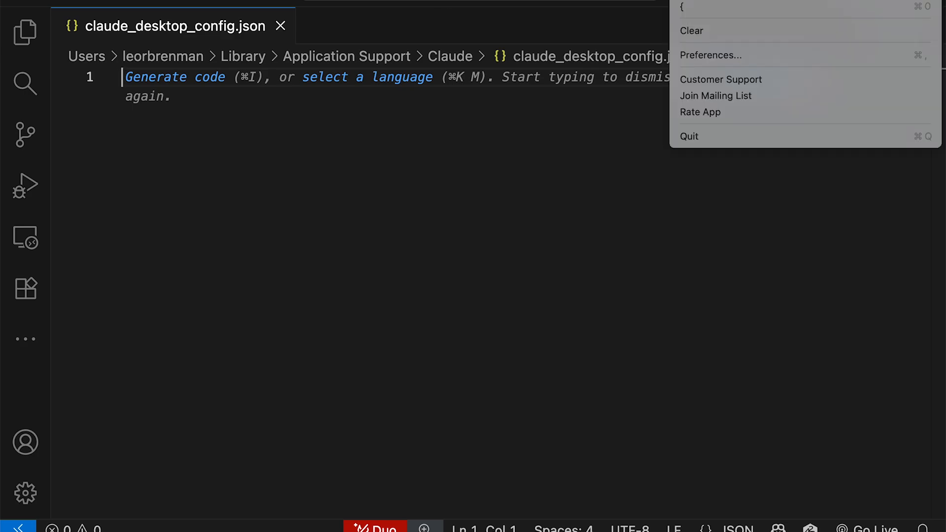
{"action": "left_click", "coordinate": [746, 7]}
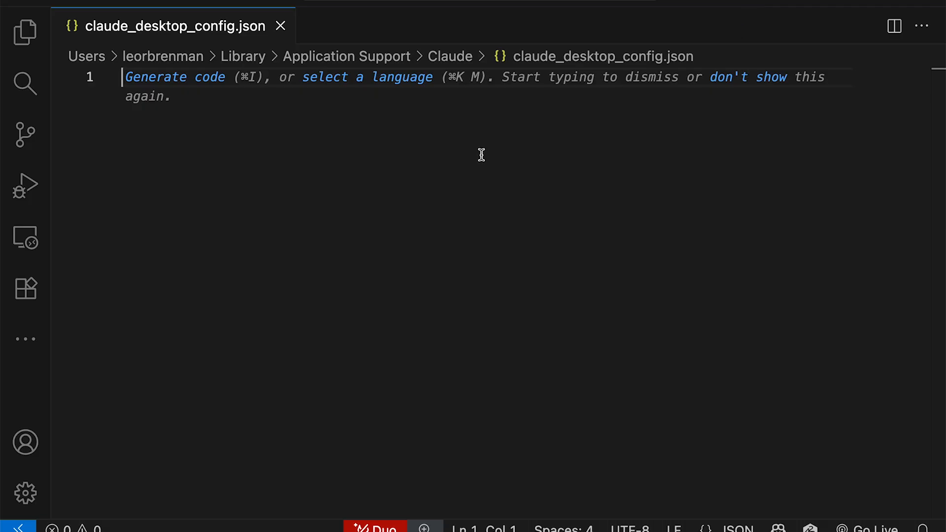
{"action": "key", "text": "super+v"}
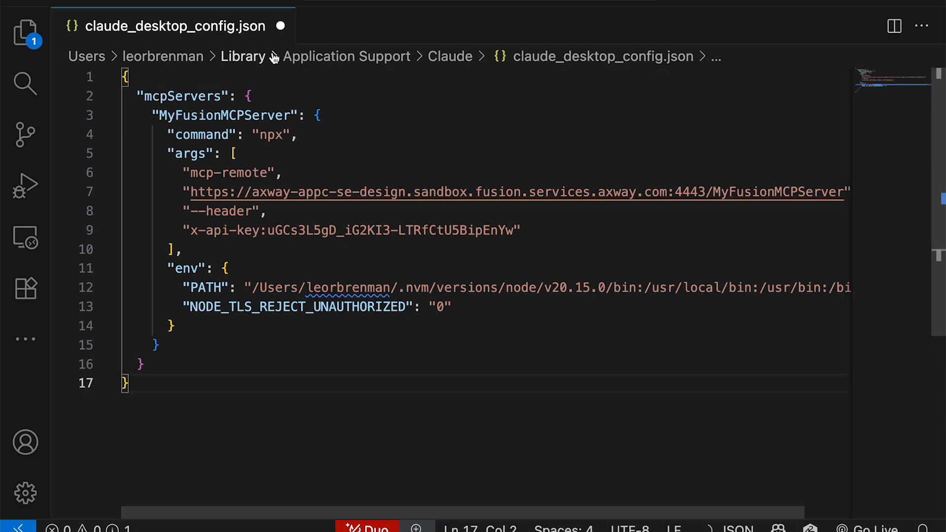
Collapse the MyFusionMCPServer entry under mcpServers and switch to Chrome to check the server's name in the Designer
{"action": "double_click", "coordinate": [187, 96]}
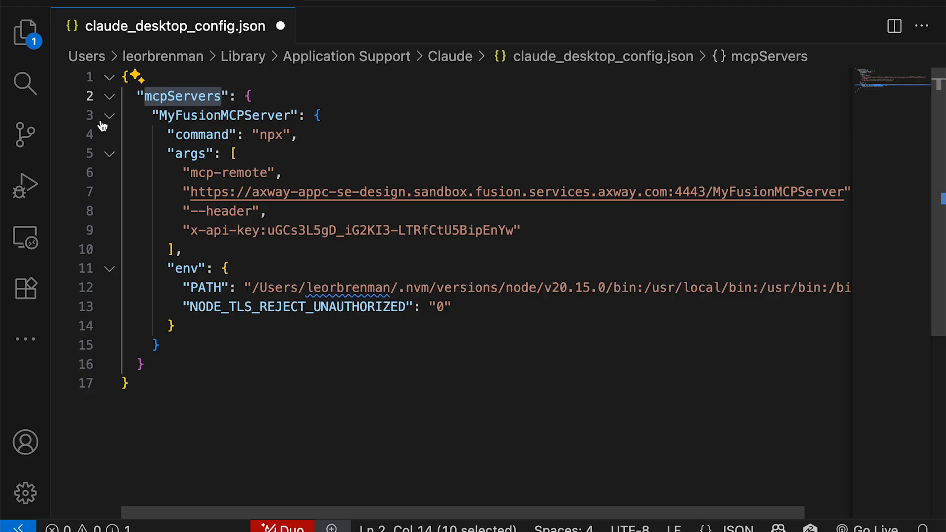
{"action": "left_click", "coordinate": [110, 118]}
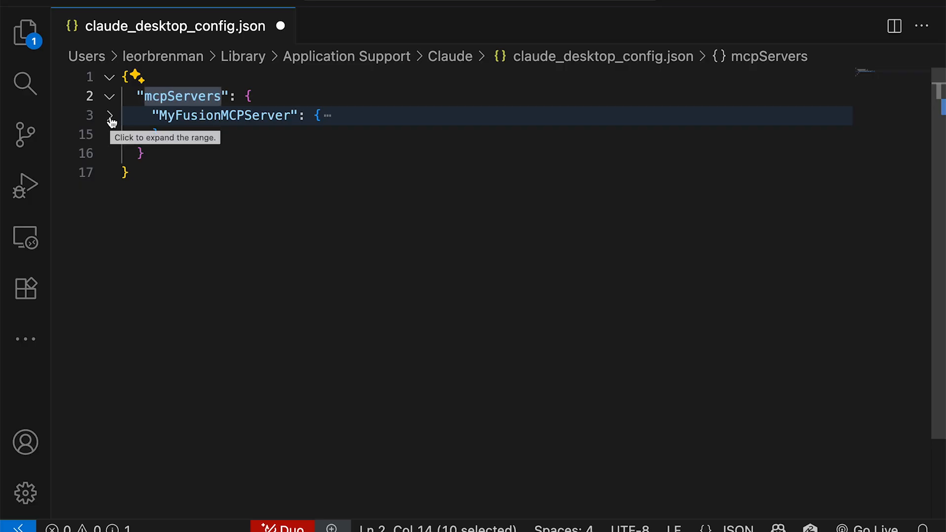
{"action": "key", "text": "super+Tab"}
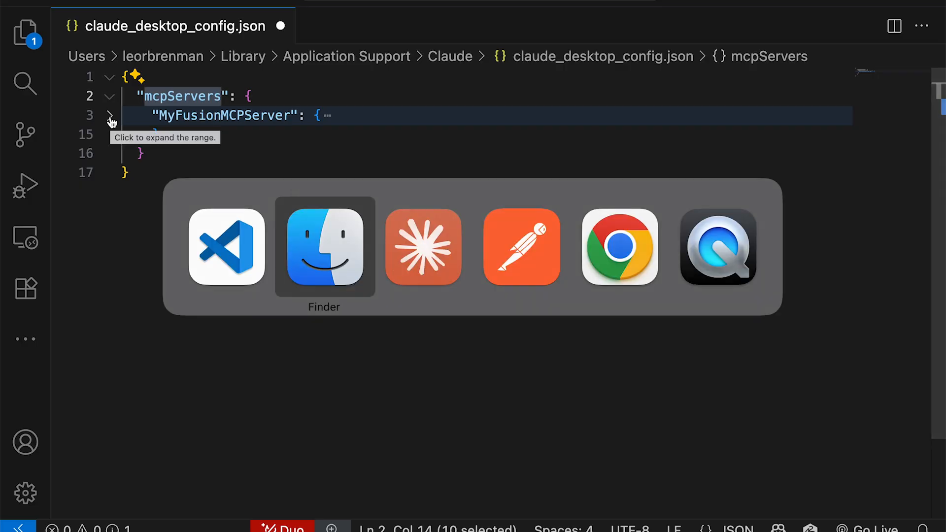
{"action": "key", "text": "super+Tab"}
{"action": "key", "text": "super+Tab"}
{"action": "key", "text": "super+Tab"}
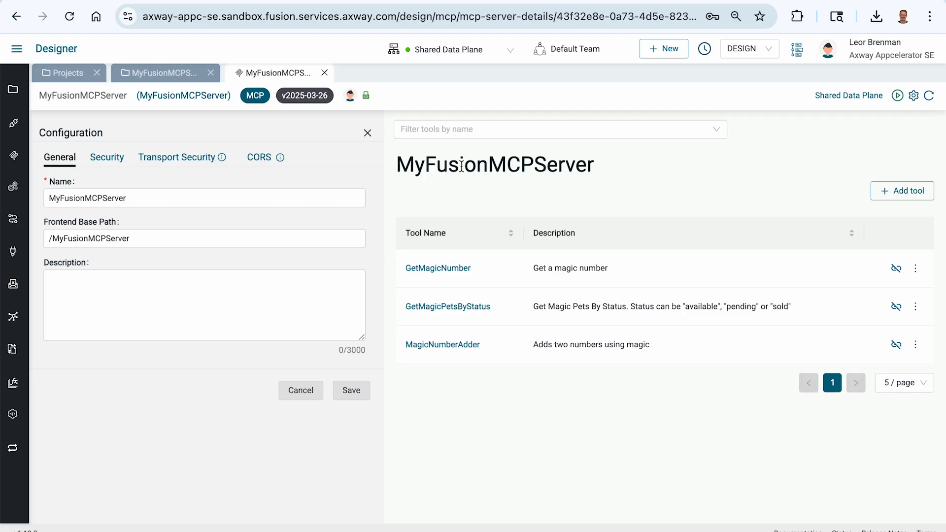
Switch to Postman and highlight the MyFusionMCPServer path at the end of the request URL
{"action": "key", "text": "super+Tab"}
{"action": "key", "text": "super+Tab"}
{"action": "key", "text": "super+Tab"}
{"action": "key", "text": "super+Tab"}
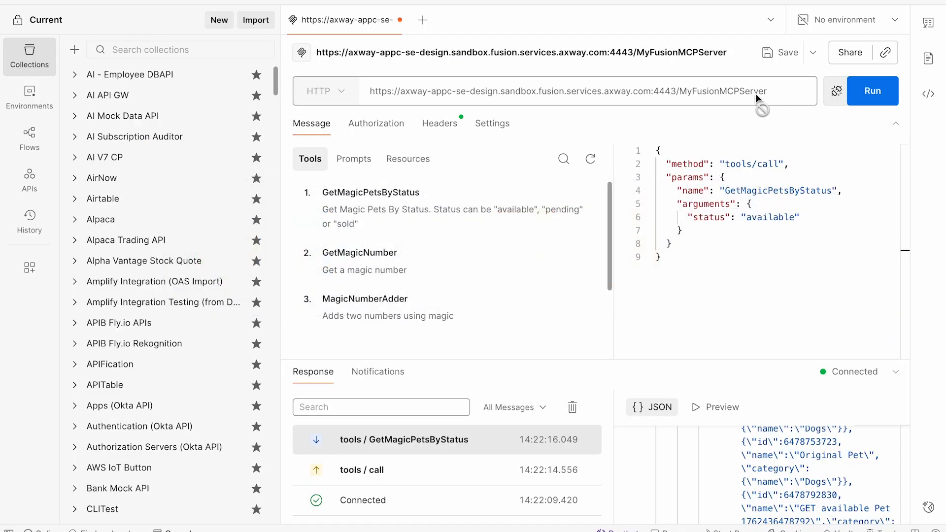
{"action": "double_click", "coordinate": [746, 91]}
Check Claude's local MCP servers page and return to the config file in Visual Studio Code
{"action": "key", "text": "super+Tab"}
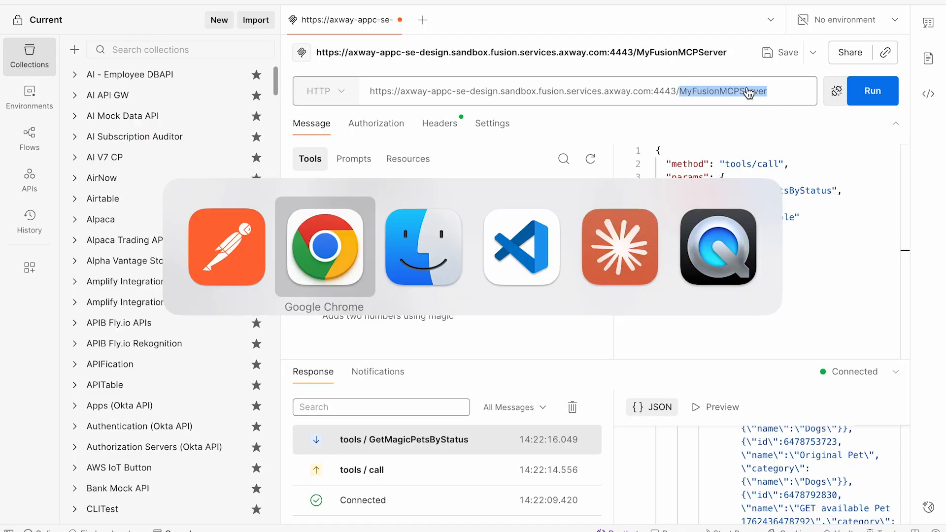
{"action": "key", "text": "super+Tab"}
{"action": "key", "text": "super+Tab"}
{"action": "key", "text": "super+Tab"}
{"action": "key", "text": "super+Tab"}
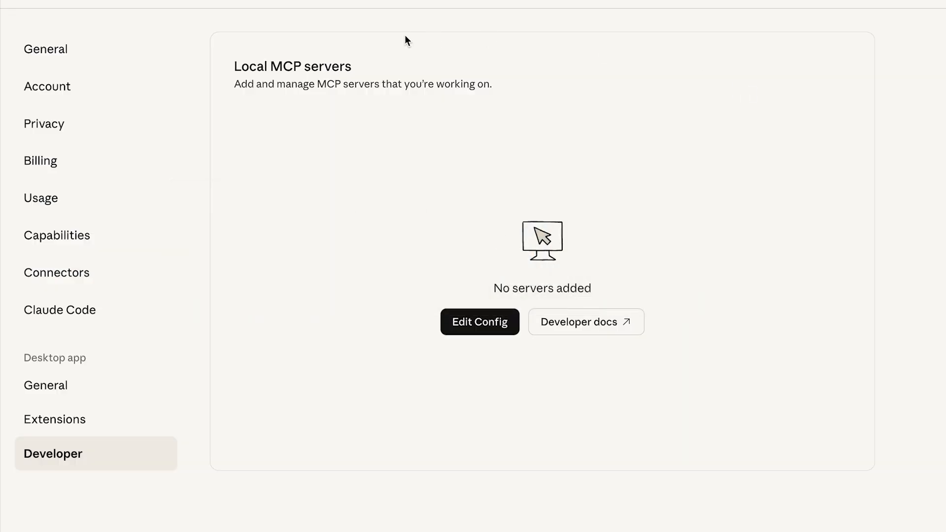
{"action": "key", "text": "super+Tab"}
{"action": "key", "text": "super+Tab"}
{"action": "key", "text": "super+Tab"}
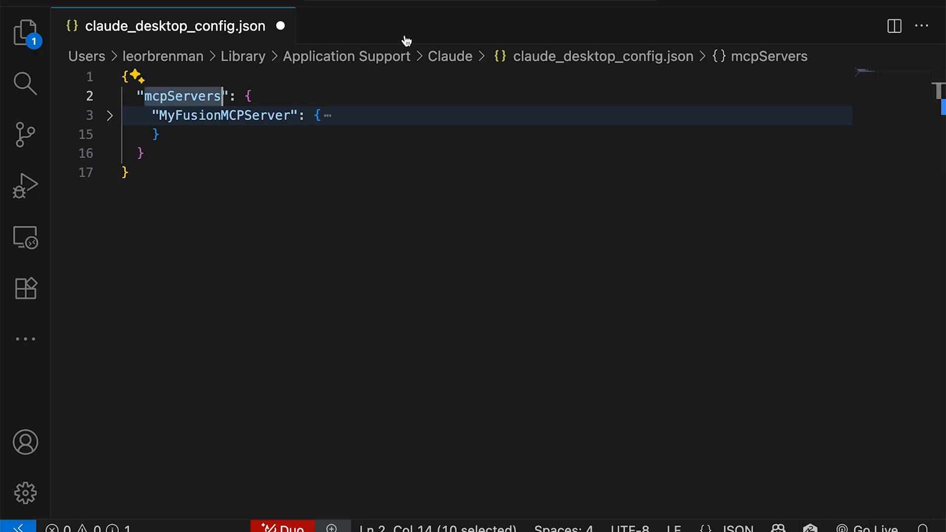
Expand the MyFusionMCPServer entry and compare its endpoint URL with the request URL in Postman
{"action": "left_click", "coordinate": [111, 116]}
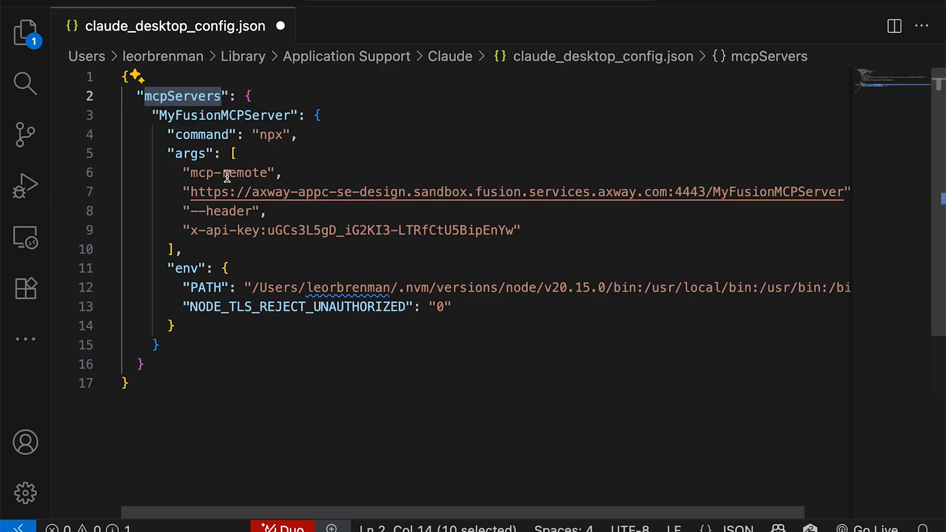
{"action": "left_click", "coordinate": [287, 194]}
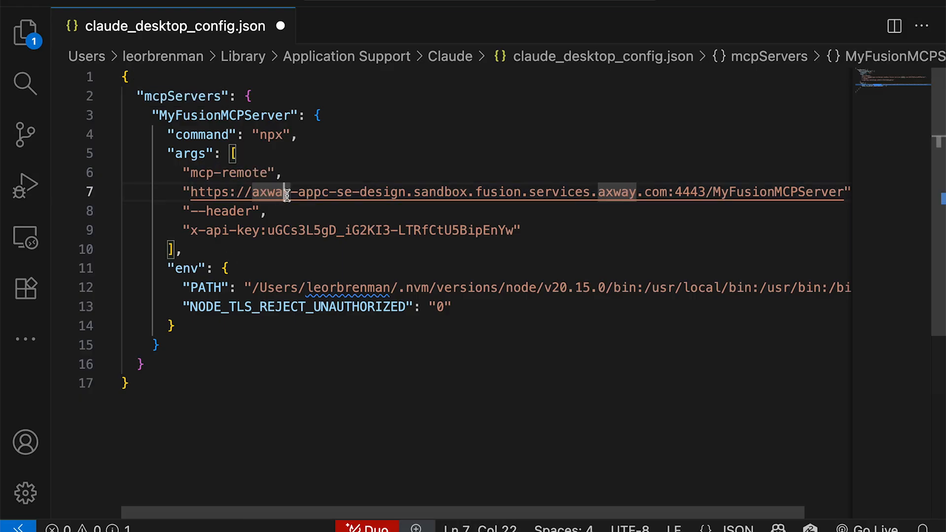
{"action": "key", "text": "super+Tab"}
{"action": "key", "text": "super+Tab"}
{"action": "key", "text": "super+Tab"}
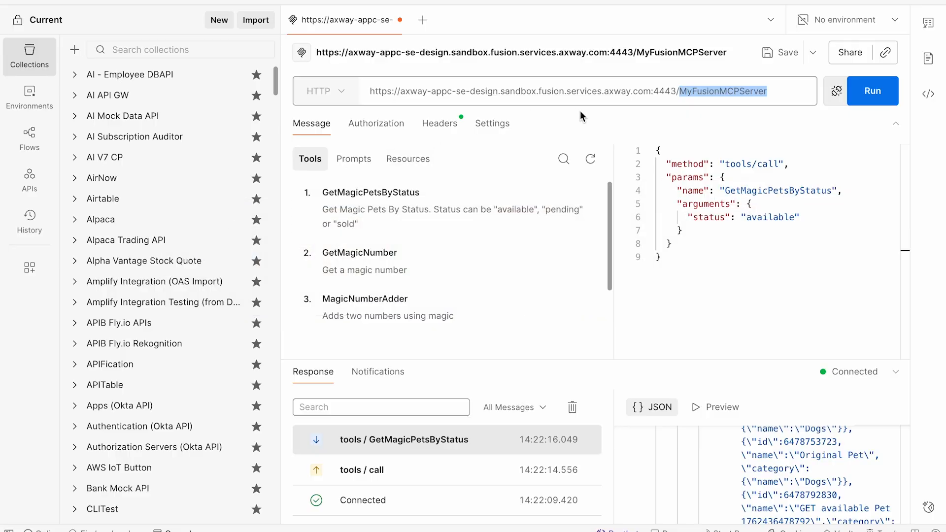
{"action": "key", "text": "super+Tab"}
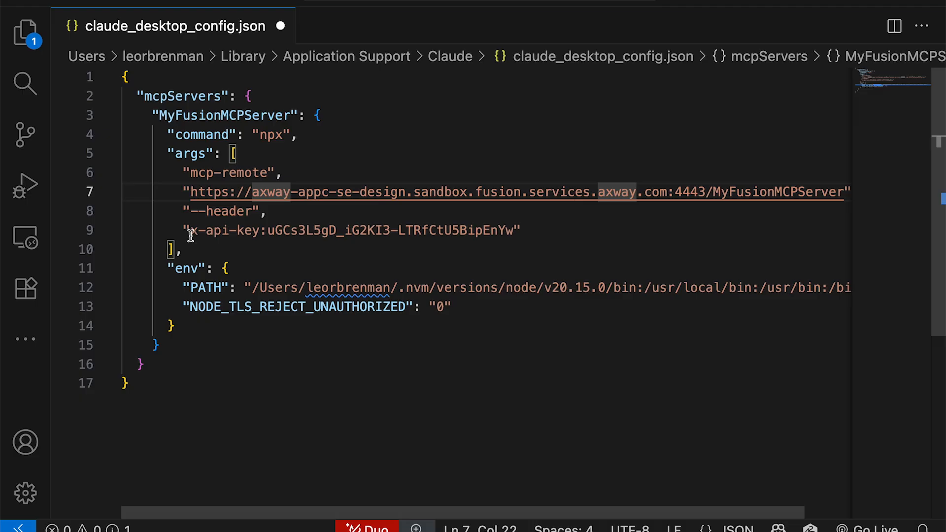
Check the x-api-key header of the Postman request against the config file's header argument, ending back in Visual Studio Code
{"action": "key", "text": "super+Tab"}
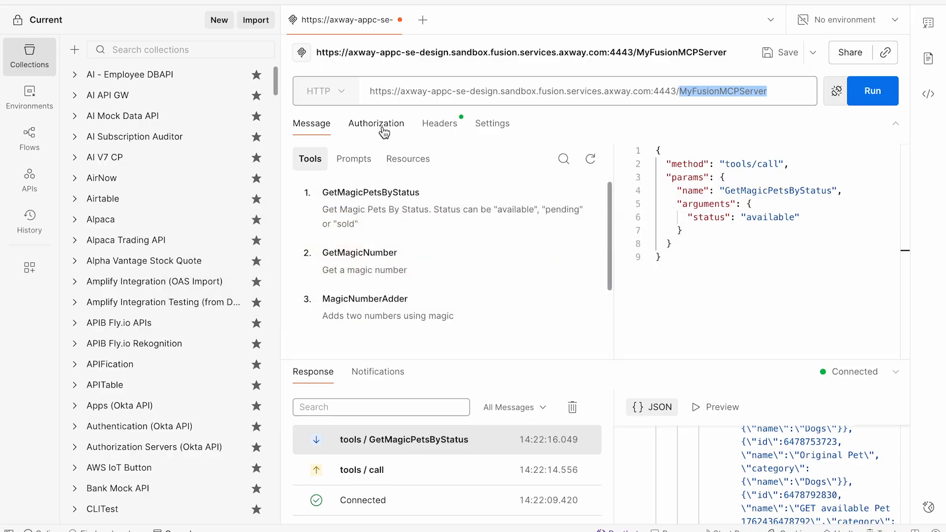
{"action": "left_click", "coordinate": [423, 126]}
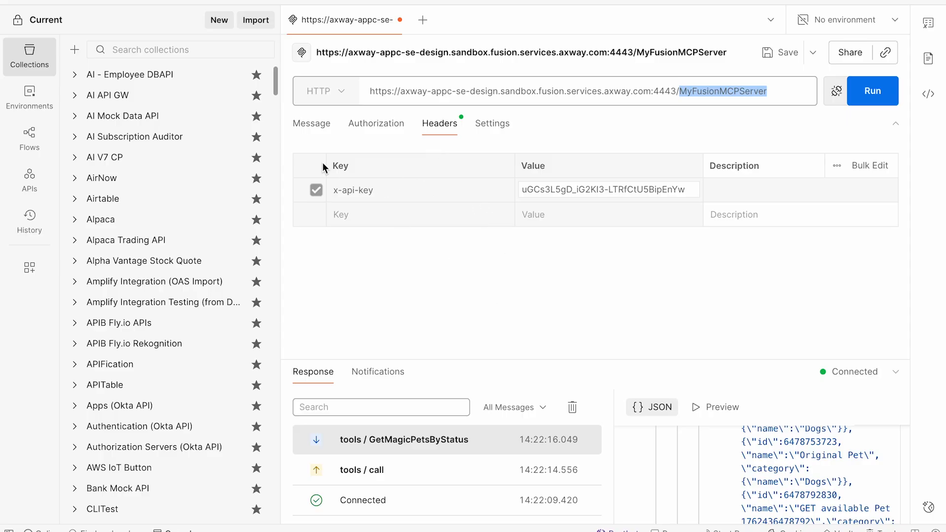
{"action": "left_click", "coordinate": [316, 128]}
{"action": "key", "text": "super+Tab"}
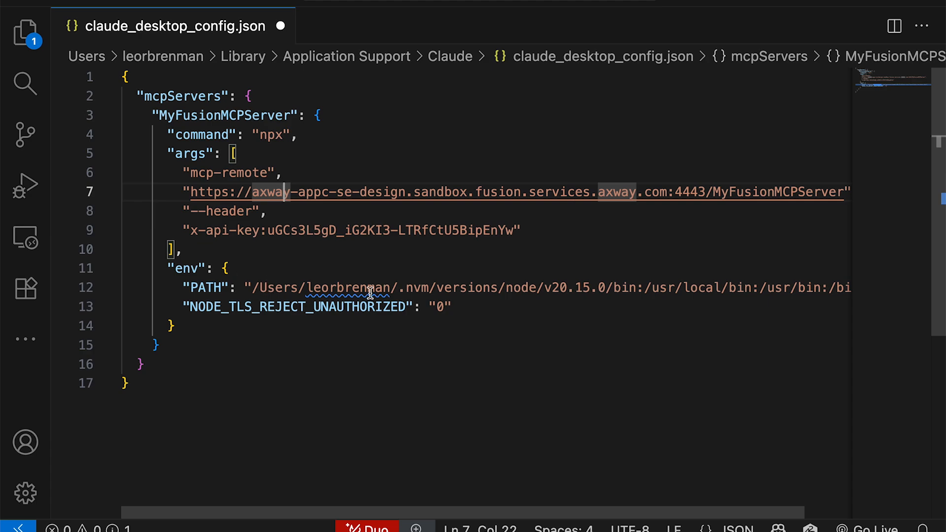
Save and close claude_desktop_config.json, and restart Claude Desktop so it loads the new server configuration
{"action": "mouse_move", "coordinate": [370, 292]}
{"action": "left_click", "coordinate": [280, 27]}
{"action": "key", "text": "super+Tab"}
{"action": "key", "text": "super+Tab"}
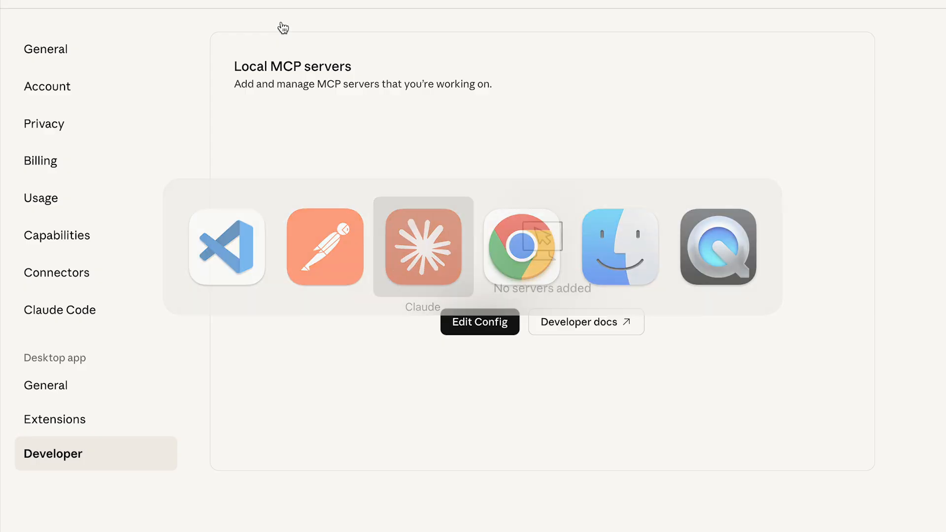
{"action": "key", "text": "super+Tab"}
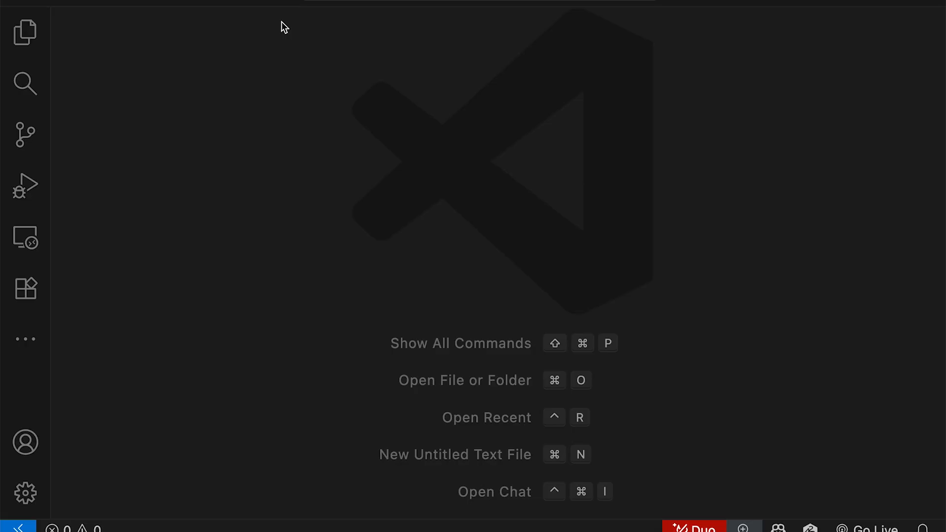
{"action": "key", "text": "super+space"}
{"action": "type", "text": "clau"}
{"action": "key", "text": "Return"}
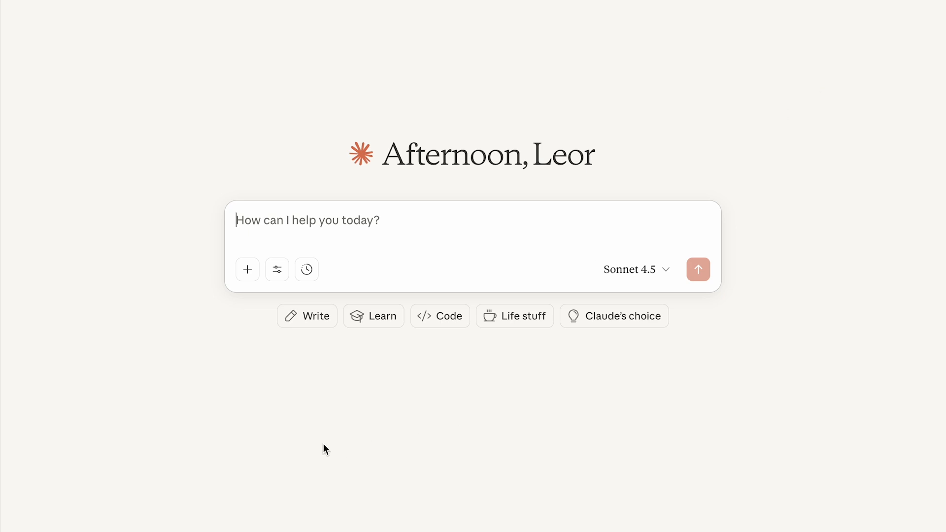
Check in a new chat that MyFusionMCPServer is enabled and review the tools it offers
{"action": "left_click", "coordinate": [276, 272]}
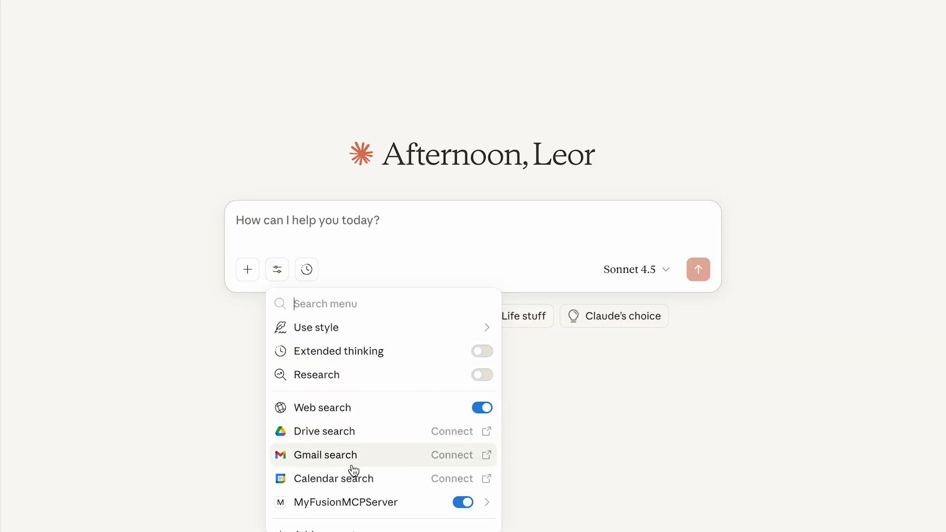
{"action": "scroll", "coordinate": [350, 463], "scroll_direction": "down", "scroll_amount": 1}
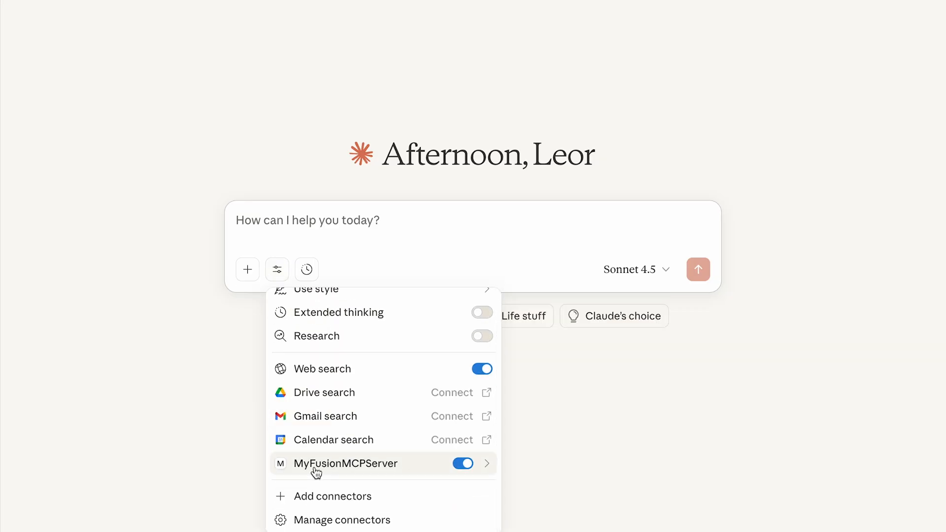
{"action": "left_click", "coordinate": [349, 464]}
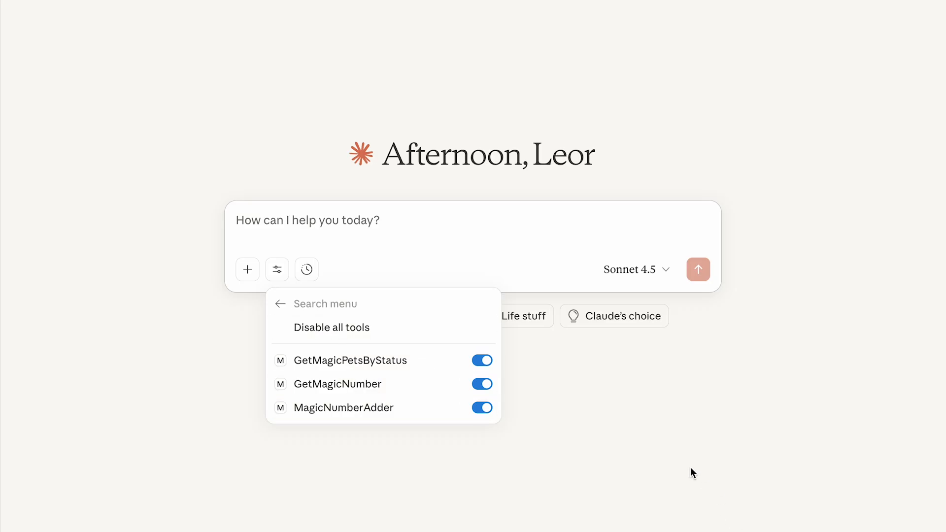
{"action": "key", "text": "Escape"}
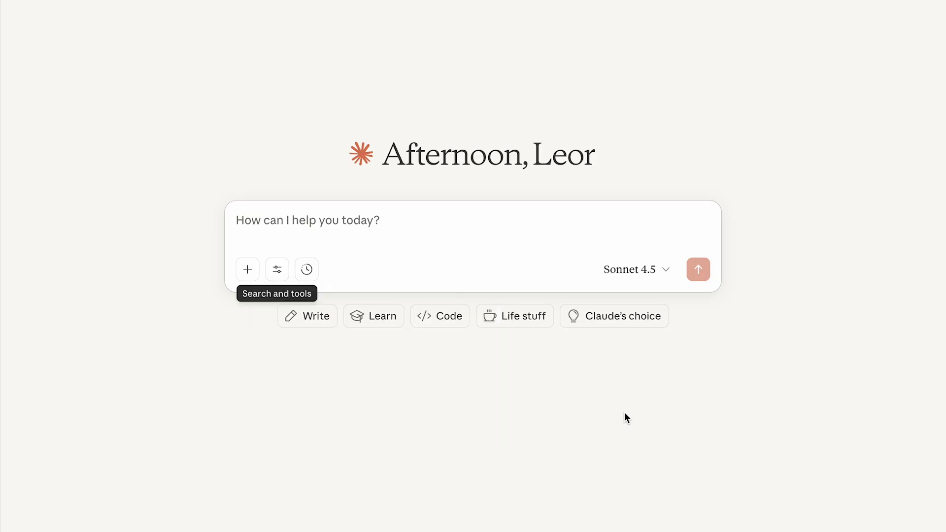
Send the prompt "get a magic number" and expand the GetMagicNumber call to see its request and response
{"action": "left_click", "coordinate": [442, 226]}
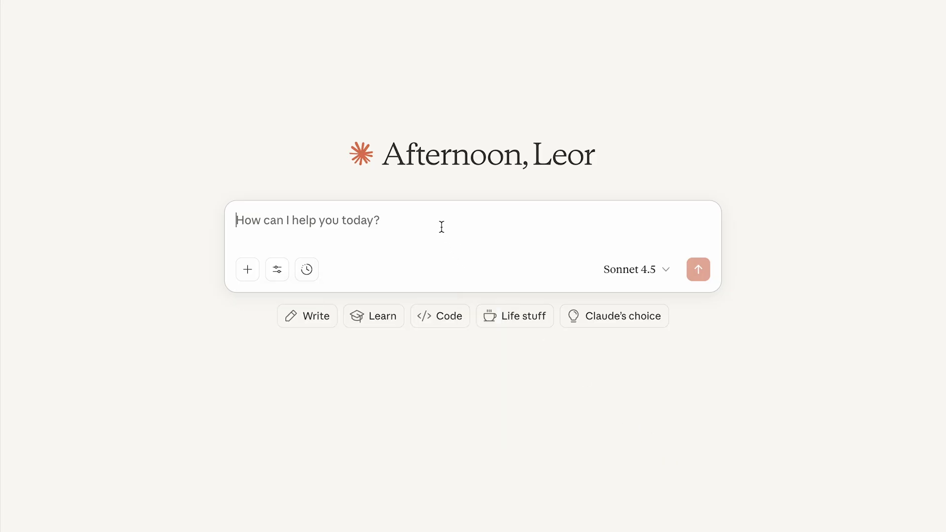
{"action": "type", "text": "get a magic"}
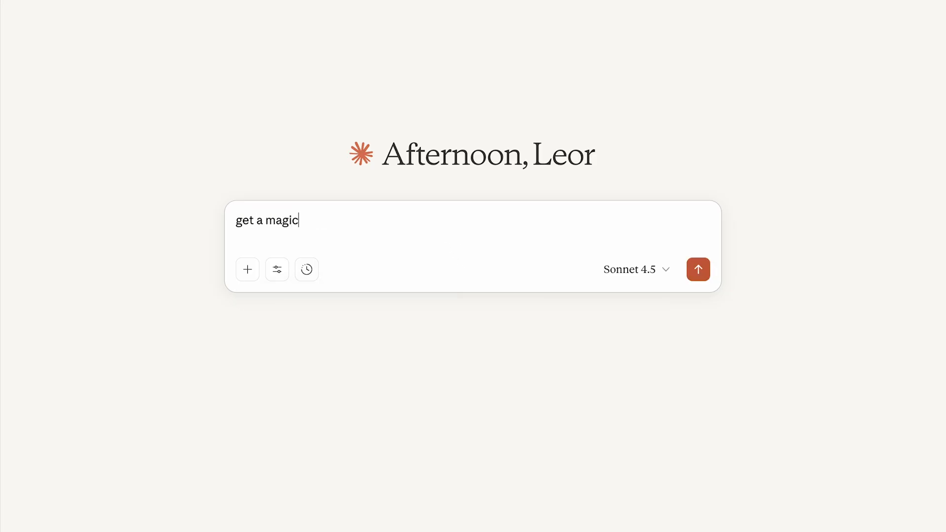
{"action": "type", "text": " number"}
{"action": "key", "text": "Return"}
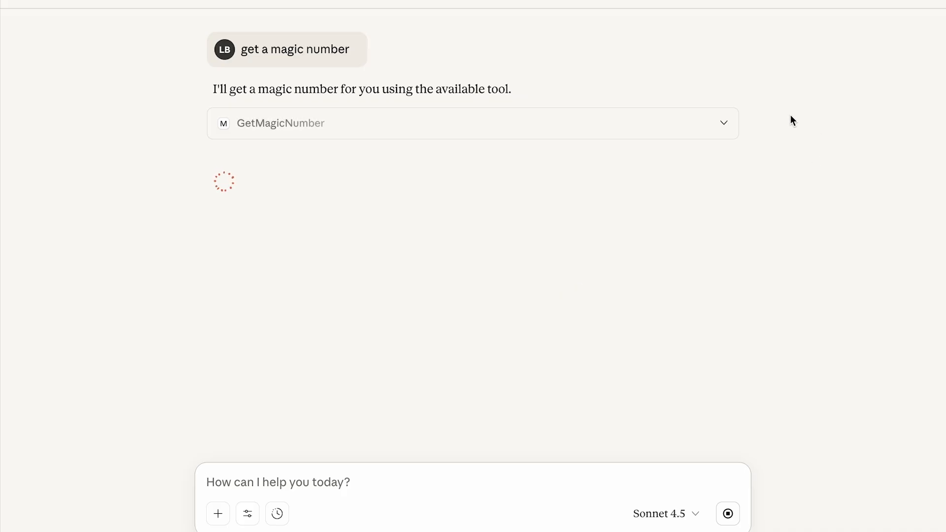
{"action": "left_click", "coordinate": [723, 123]}
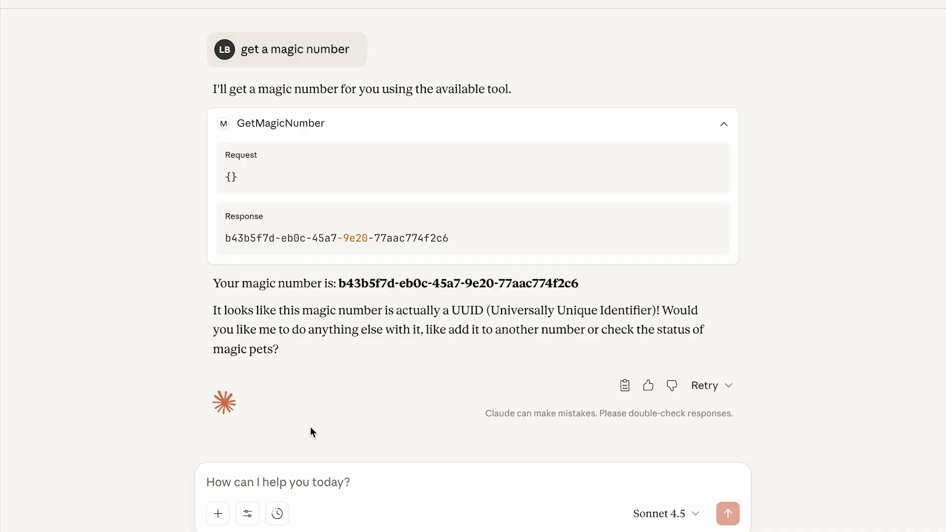
Review the MyFusionMCPServer tool list again from the current conversation and close it
{"action": "left_click", "coordinate": [248, 514]}
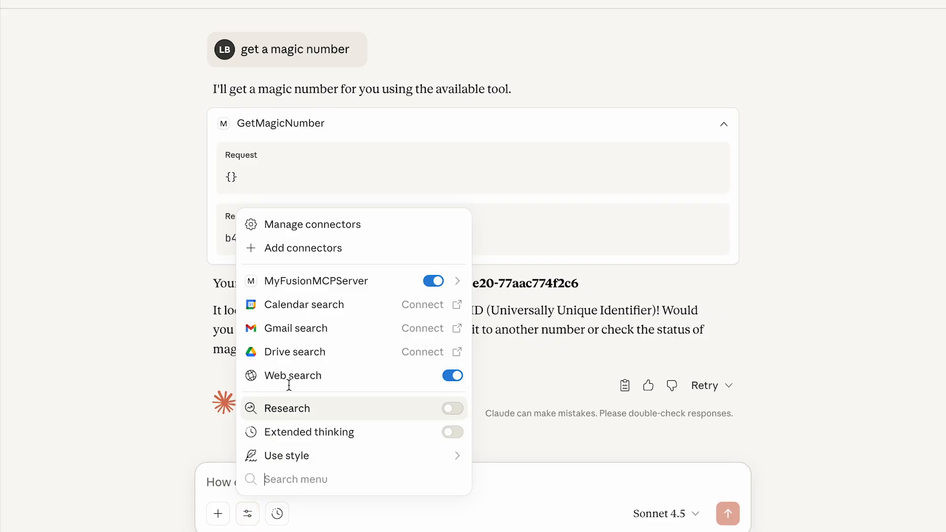
{"action": "left_click", "coordinate": [308, 284]}
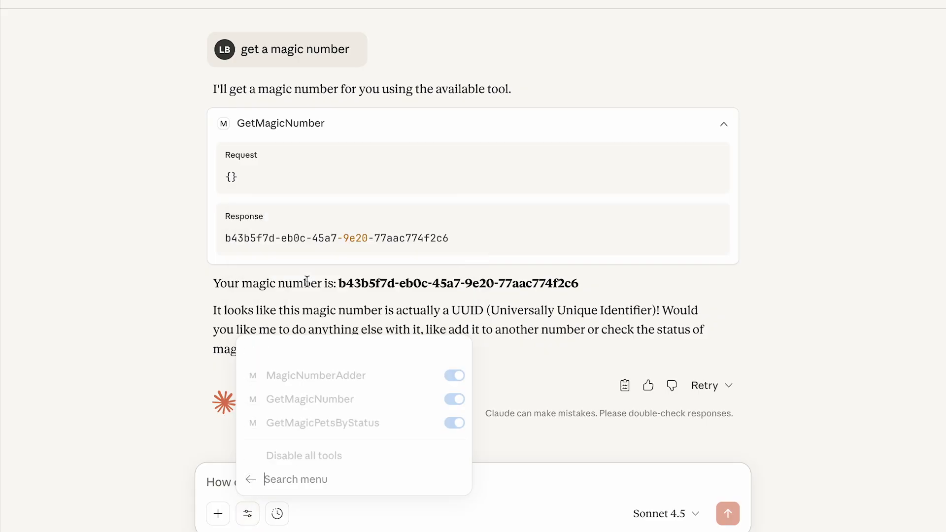
{"action": "left_click", "coordinate": [804, 329]}
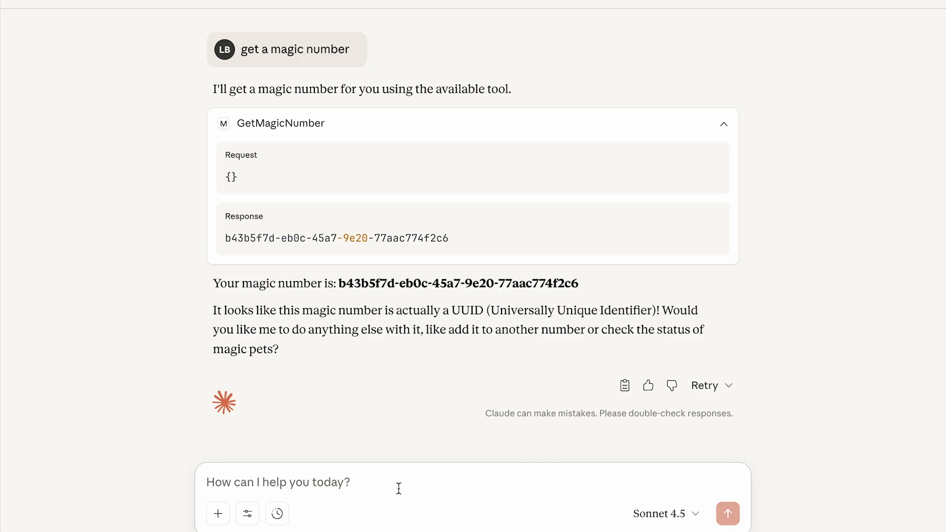
Ask Claude to get the available magic pets
{"action": "type", "text": "get available pet"}
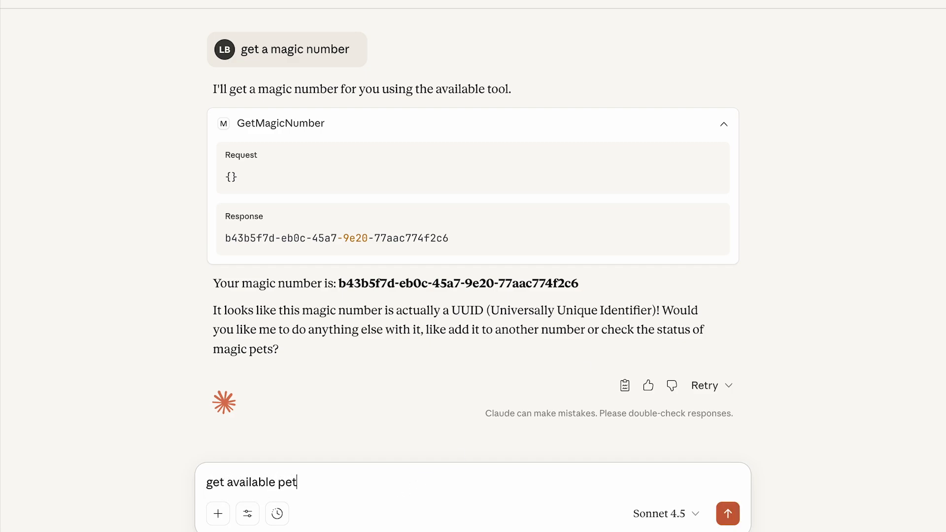
{"action": "type", "text": "smagic"}
{"action": "key", "text": "Return"}
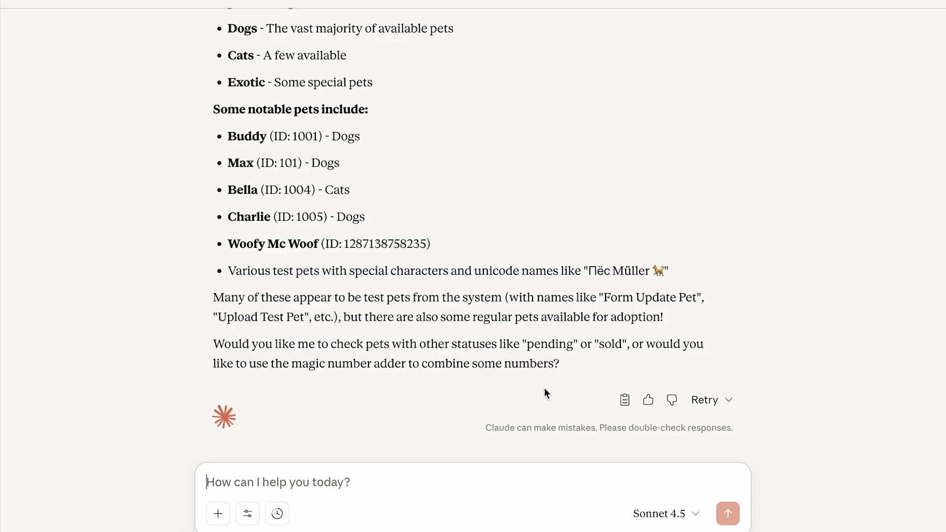
Send the follow-up "sold" and inspect the request and response of the GetMagicPetsByStatus call, collapsing it again
{"action": "type", "text": "sold"}
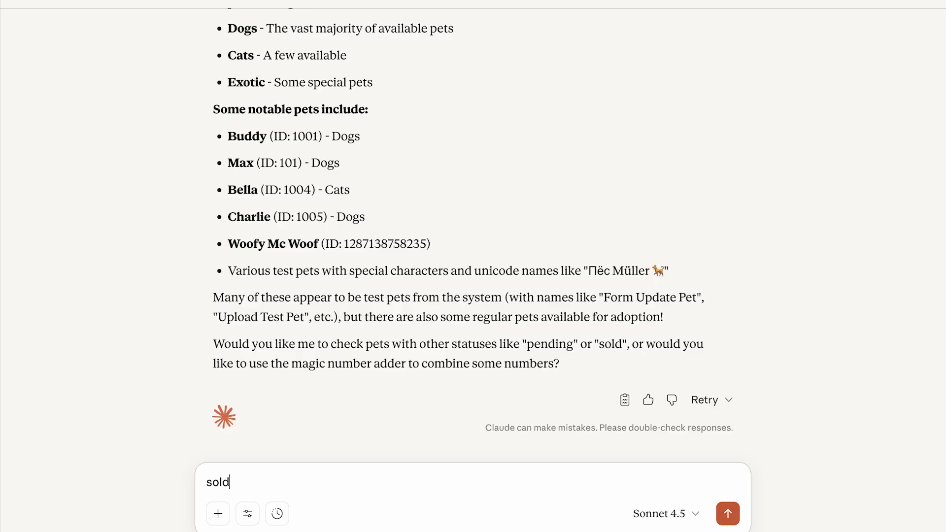
{"action": "key", "text": "Return"}
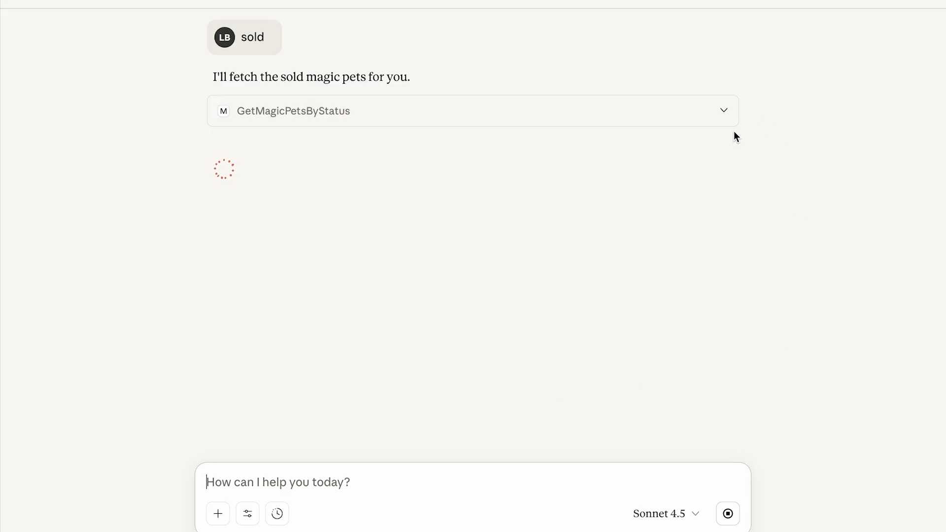
{"action": "left_click", "coordinate": [724, 113]}
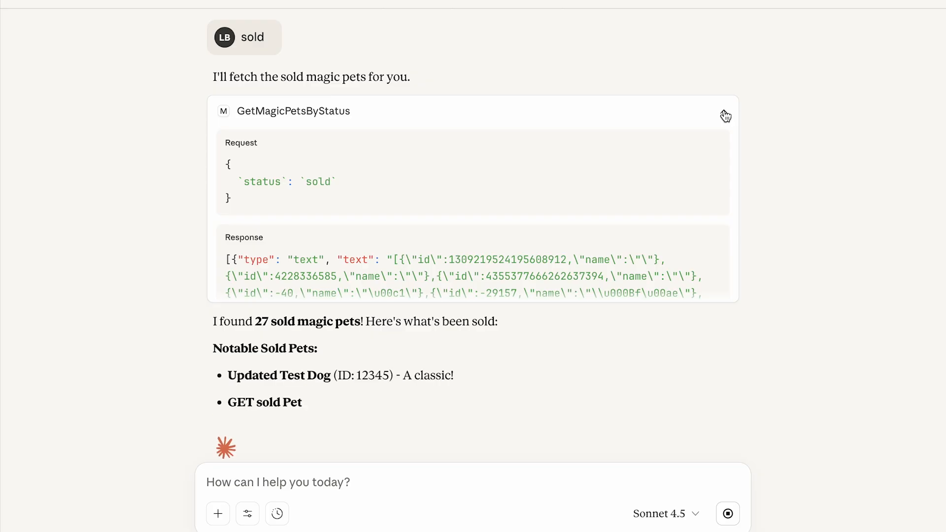
{"action": "left_click", "coordinate": [723, 115]}
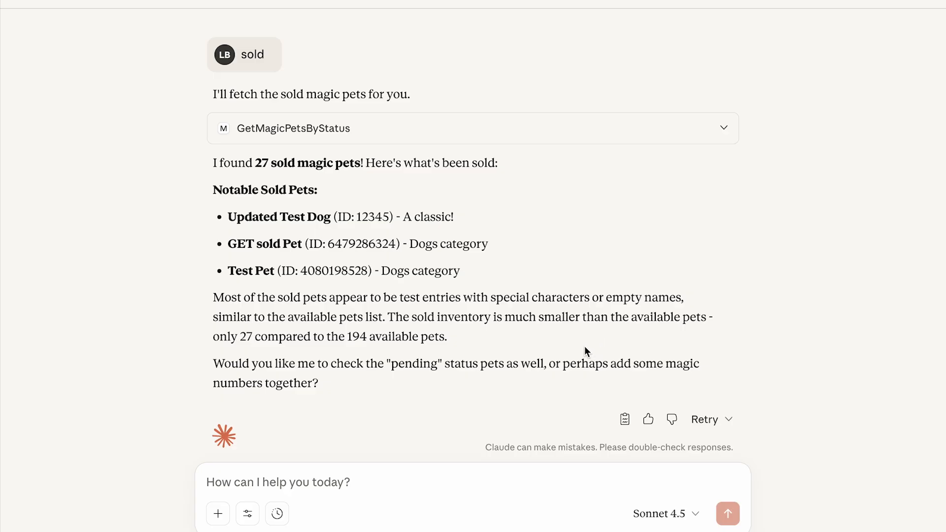
Send the prompt "list all 27 sold pets" and read the reply through to its end
{"action": "left_click", "coordinate": [428, 480]}
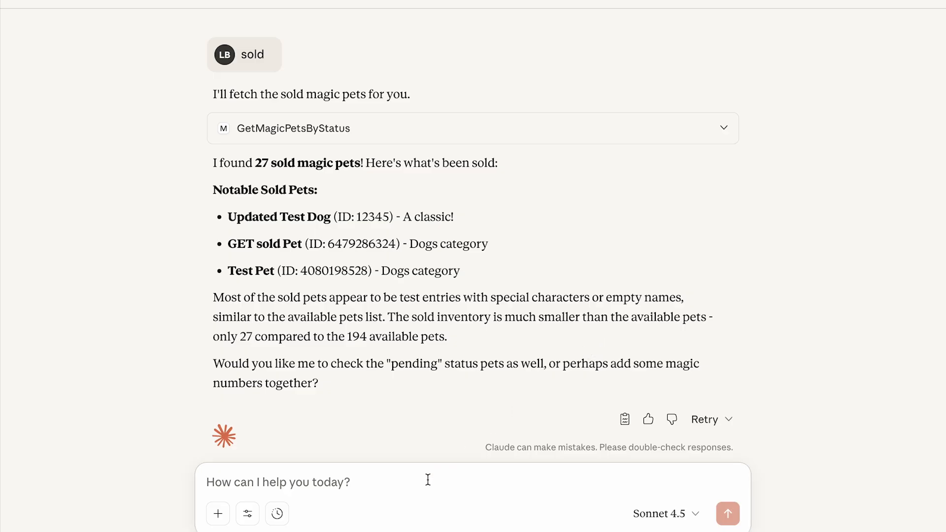
{"action": "type", "text": "list all 27"}
{"action": "type", "text": "sold pets"}
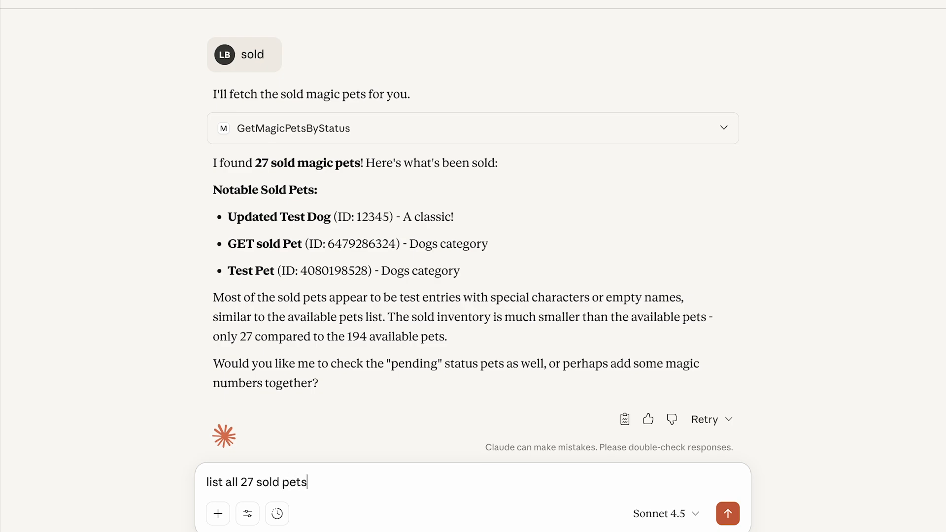
{"action": "key", "text": "Return"}
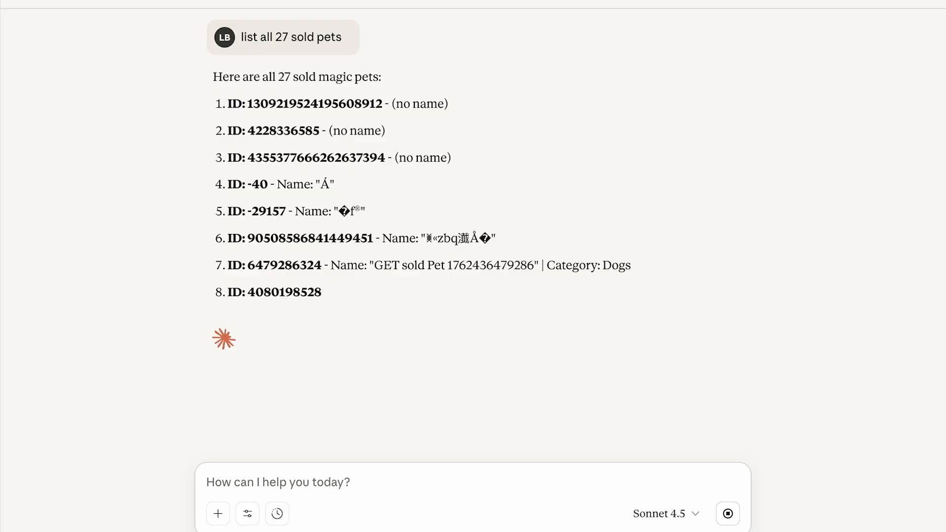
{"action": "scroll", "coordinate": [672, 287], "scroll_direction": "down", "scroll_amount": 1}
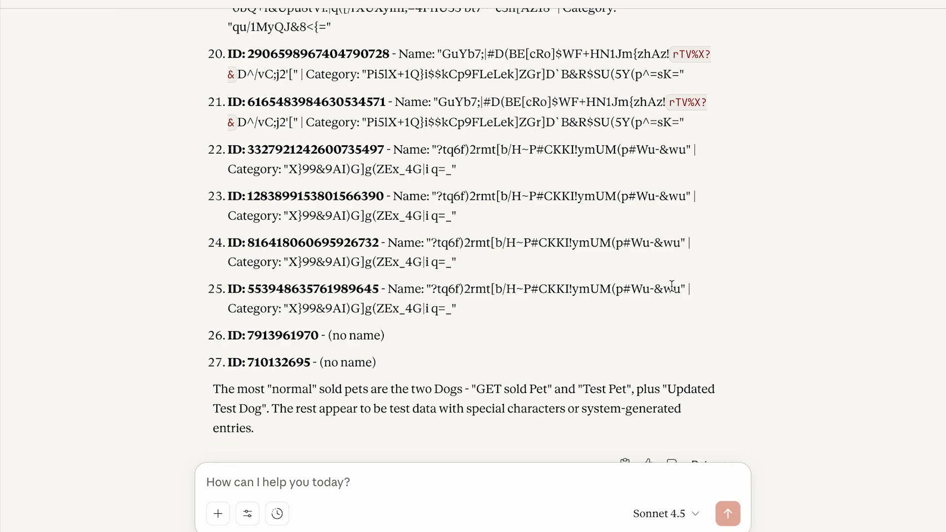
{"action": "scroll", "coordinate": [671, 286], "scroll_direction": "down", "scroll_amount": 3}
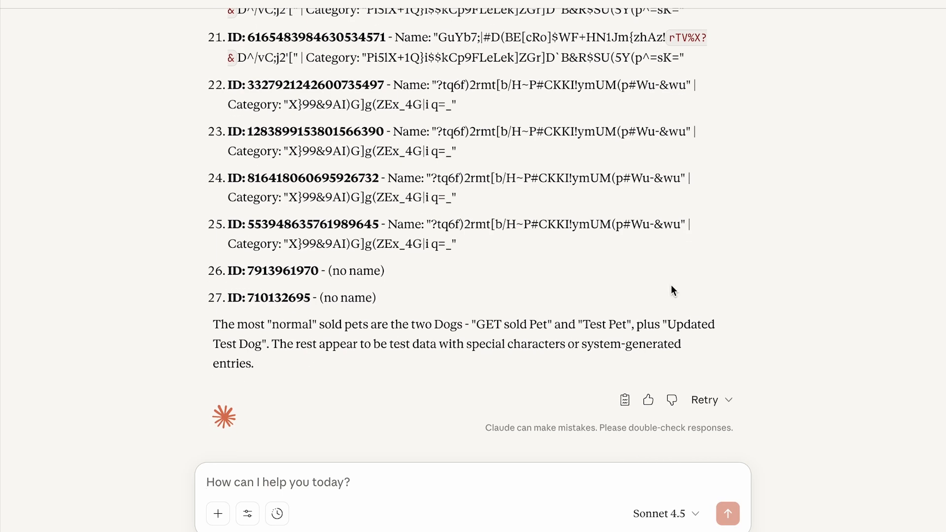